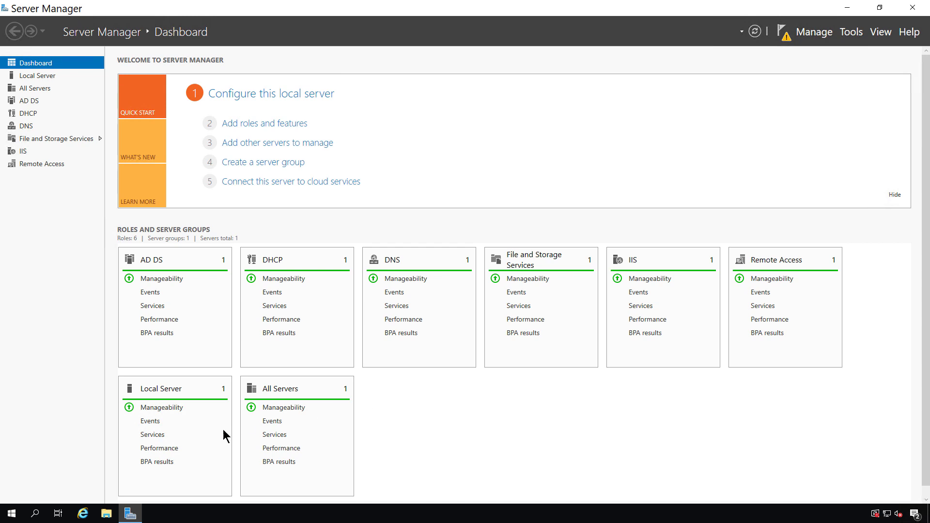
# - Bring up the Run prompt from the Start button's quick menu and enter mmc
pyautogui.rightClick(10, 515)
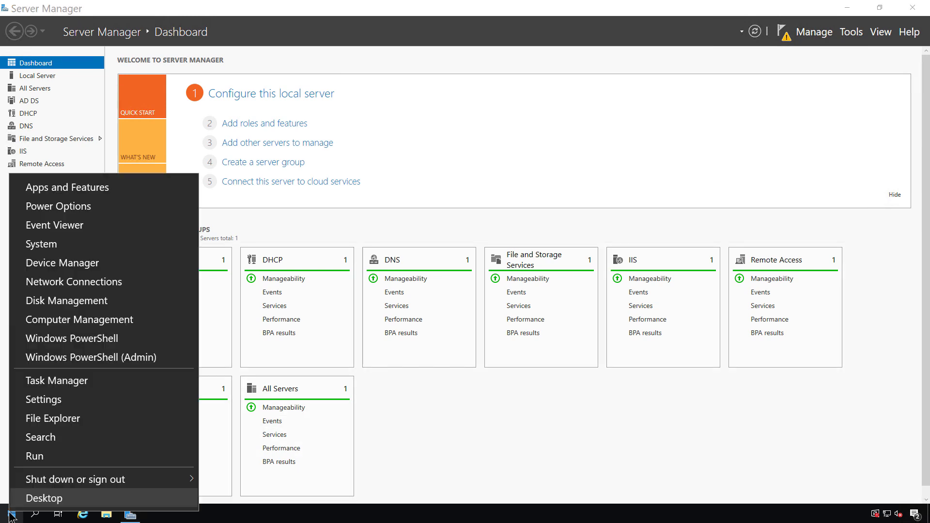
pyautogui.click(46, 457)
pyautogui.write('mmc')
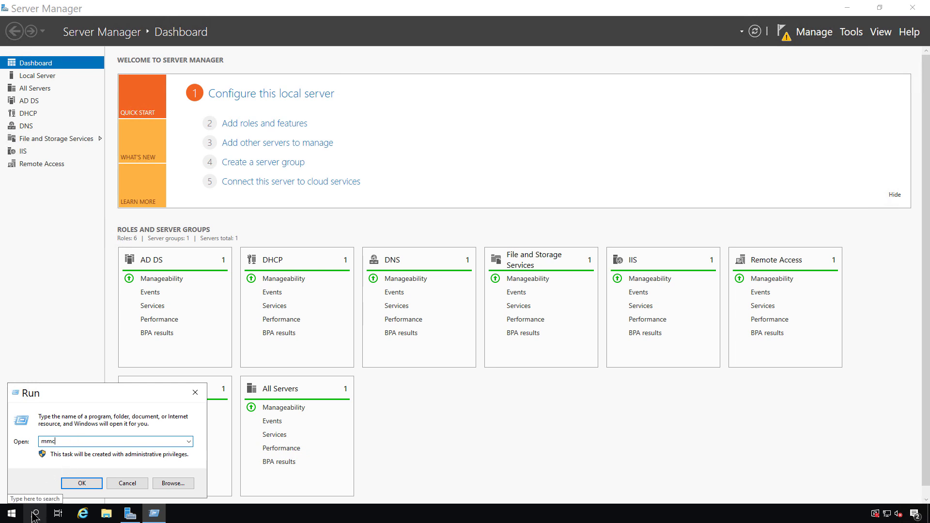
# - Launch mmc, maximise Console1, and open Add/Remove Snap-ins with the list scrolled to Certificates
pyautogui.click(85, 484)
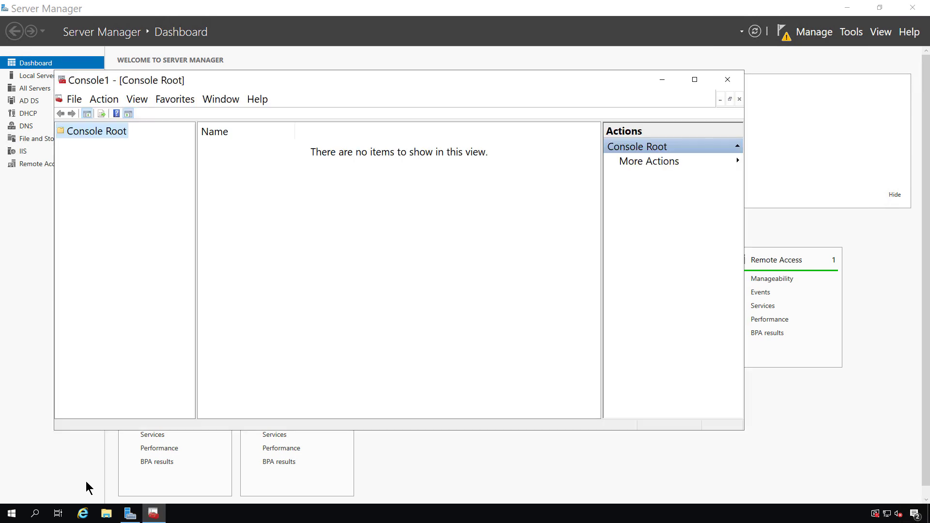
pyautogui.click(695, 80)
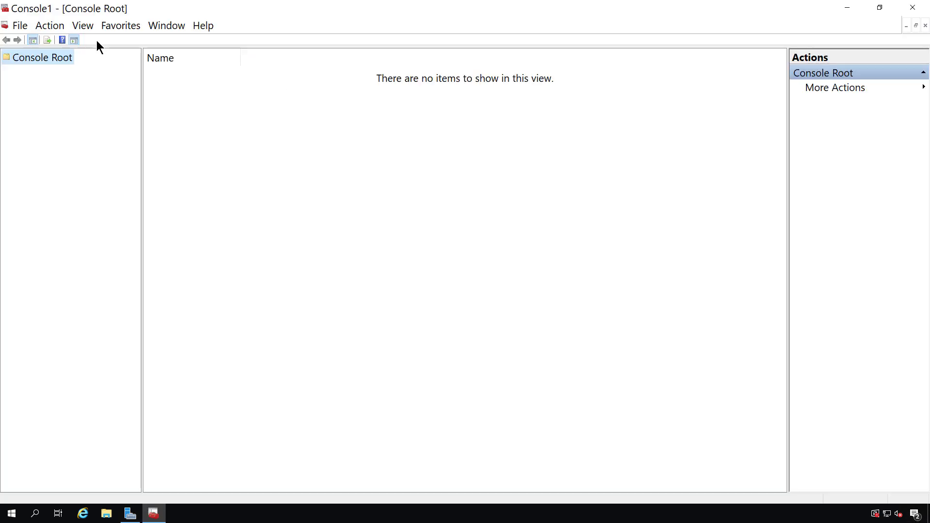
pyautogui.click(19, 26)
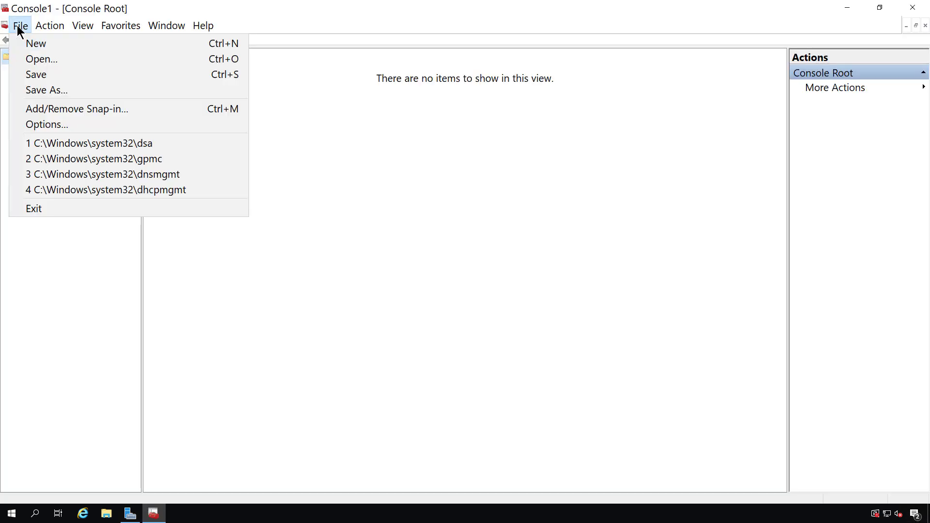
pyautogui.click(65, 108)
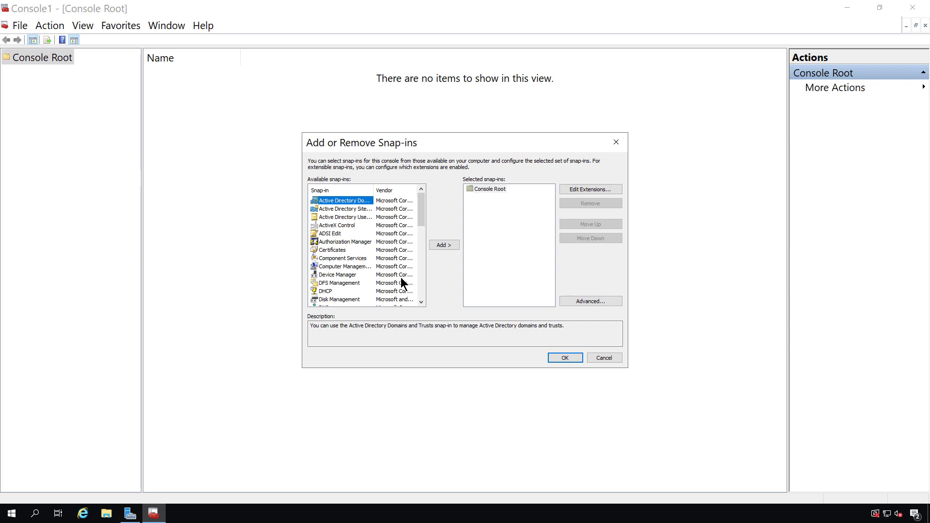
pyautogui.click(346, 216)
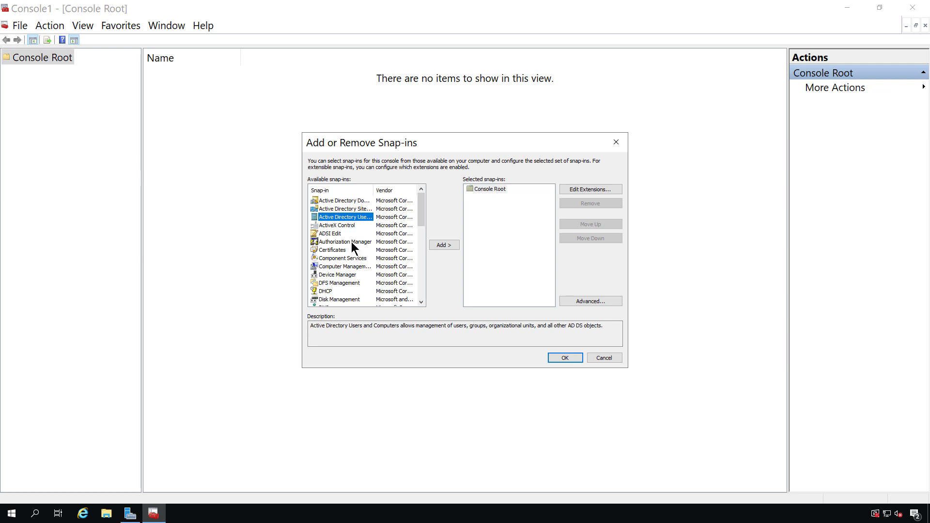
pyautogui.scroll(-1, 353, 245)
pyautogui.scroll(-1, 352, 247)
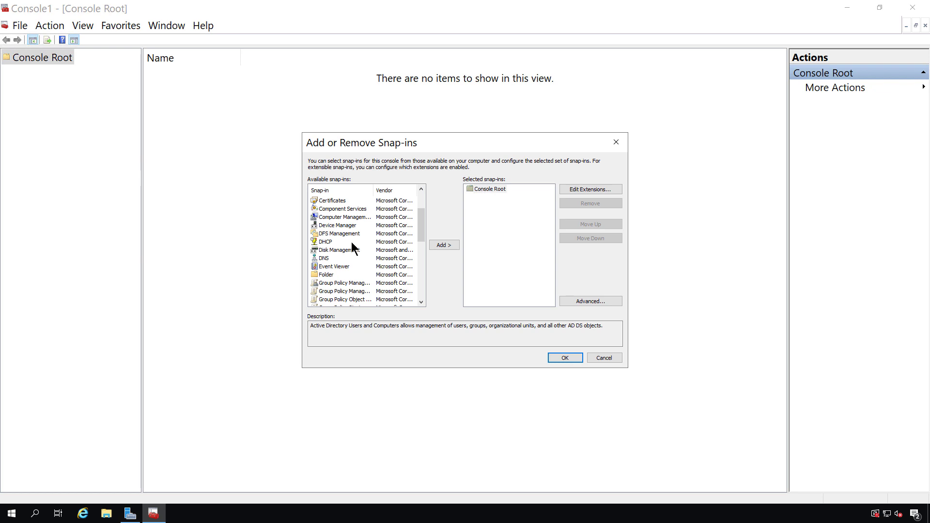
# - Add the Certificates snap-in for the Computer account on the Local computer and confirm
pyautogui.click(337, 201)
pyautogui.doubleClick(336, 200)
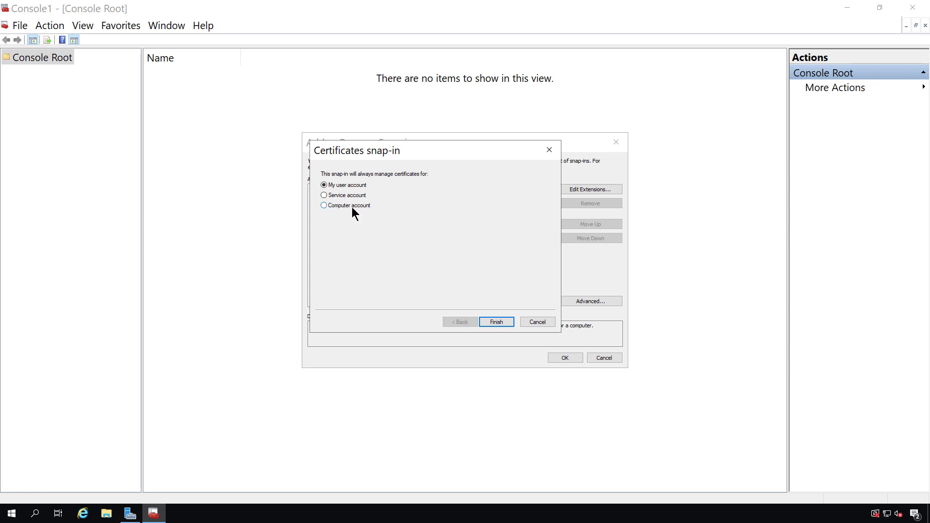
pyautogui.click(352, 208)
pyautogui.click(499, 322)
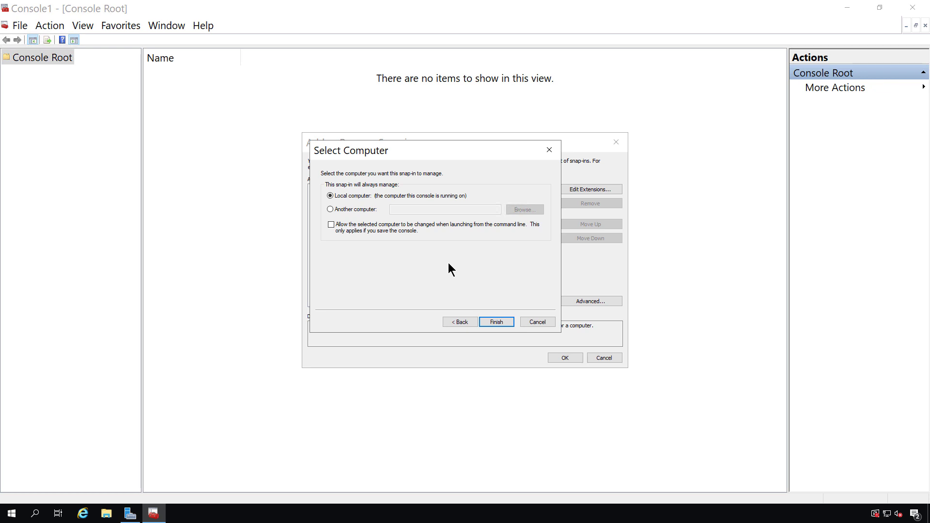
pyautogui.click(501, 324)
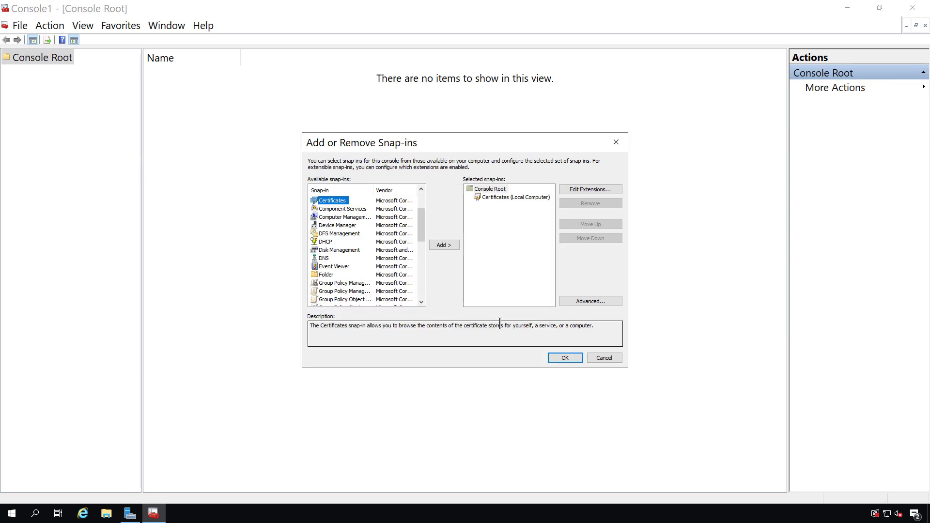
pyautogui.click(558, 357)
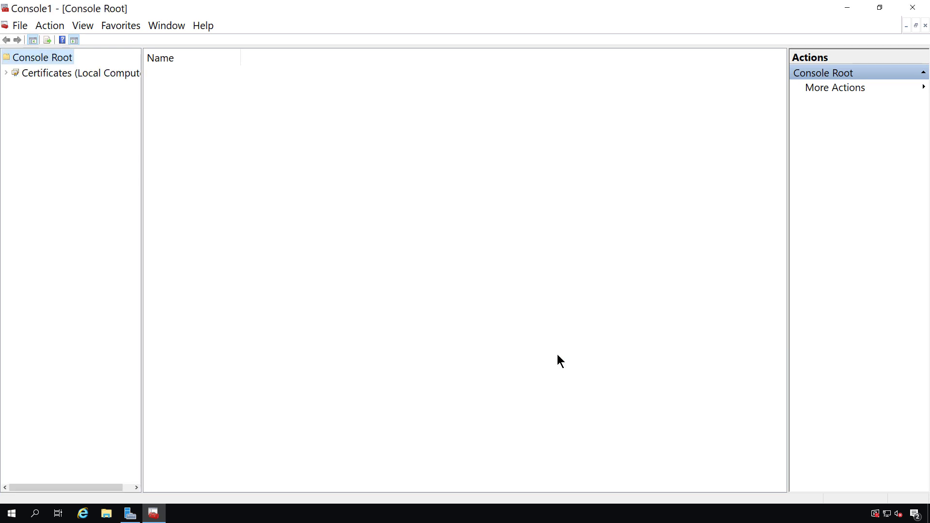
# - Expand Certificates (Local Computer) and widen the console tree pane
pyautogui.click(49, 76)
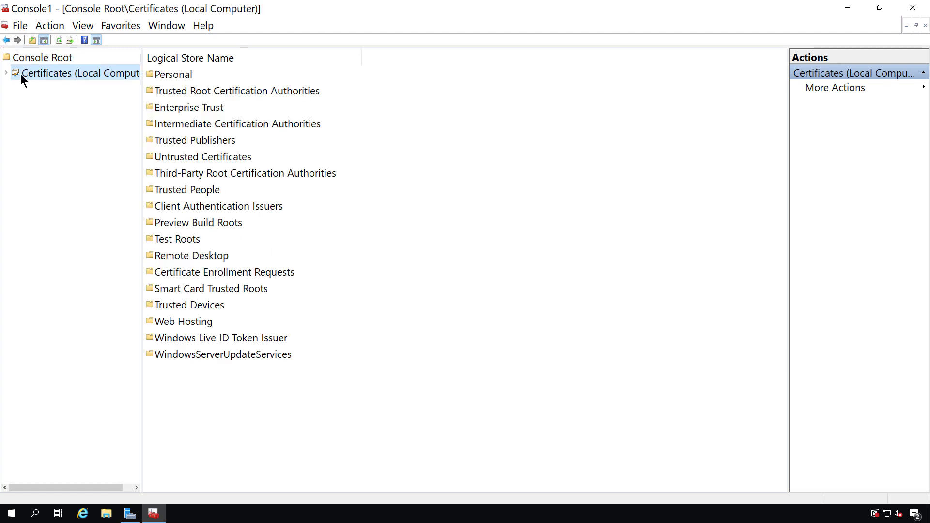
pyautogui.click(6, 73)
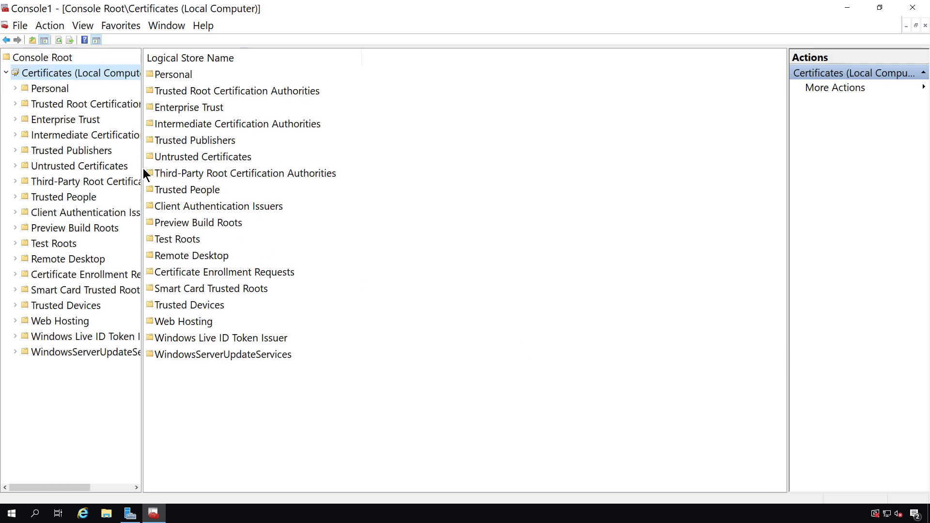
pyautogui.moveTo(143, 168); pyautogui.dragTo(232, 181)
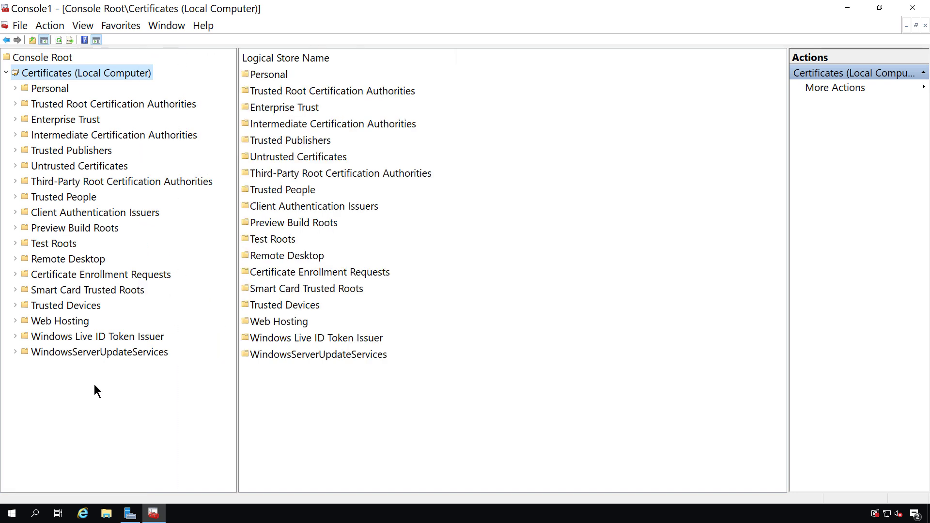
# - Browse the WindowsServerUpdateServices, Windows Live ID Token Issuer, Web Hosting and Trusted Devices stores
pyautogui.click(84, 352)
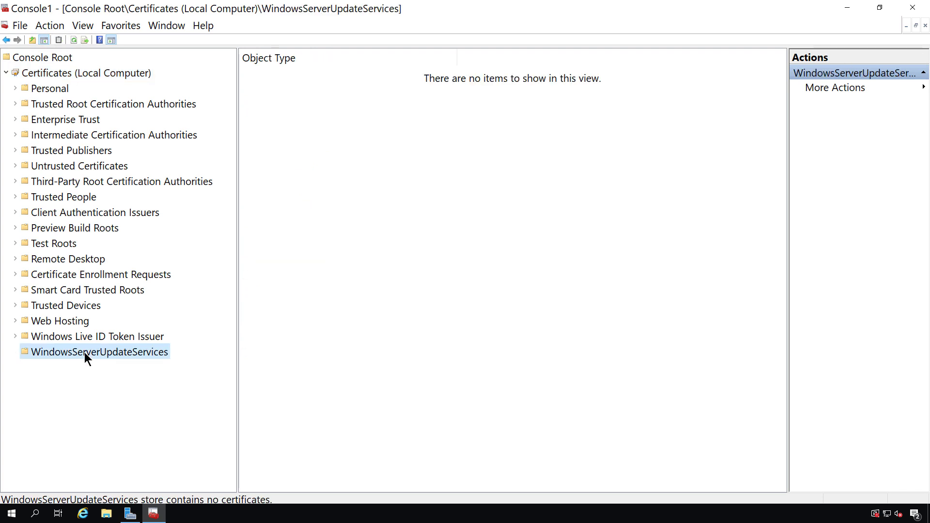
pyautogui.click(83, 337)
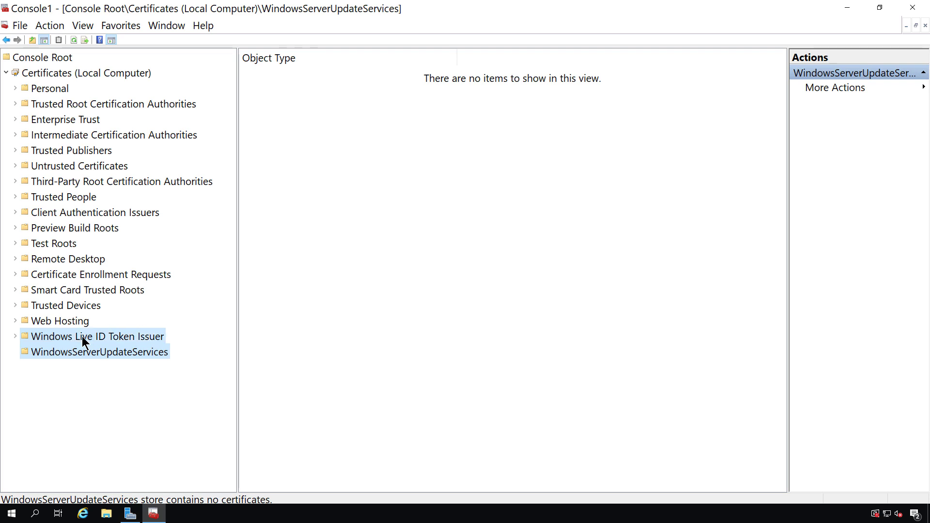
pyautogui.click(58, 320)
pyautogui.click(72, 307)
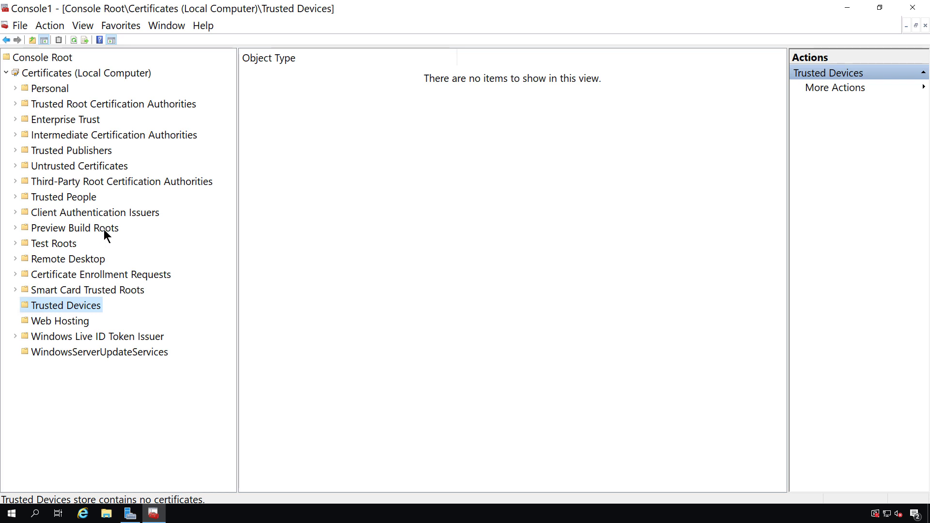
# - List the 14 Third-Party Root Certification Authorities certificates and widen the Issued To column
pyautogui.click(114, 181)
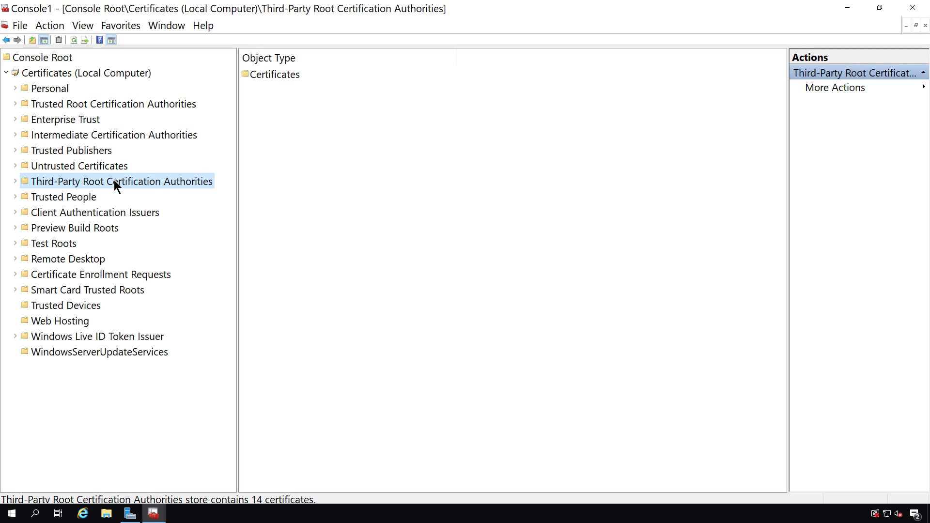
pyautogui.doubleClick(114, 182)
pyautogui.click(73, 197)
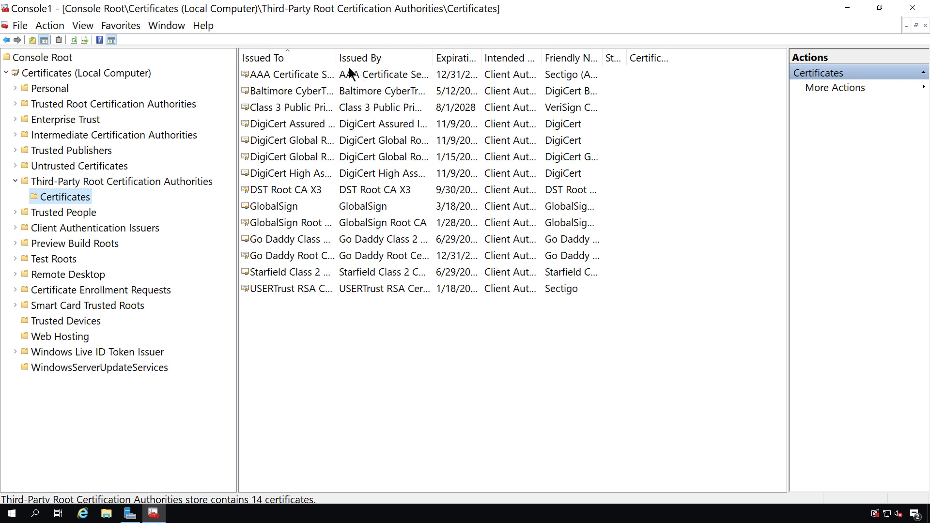
pyautogui.moveTo(335, 58); pyautogui.dragTo(402, 65)
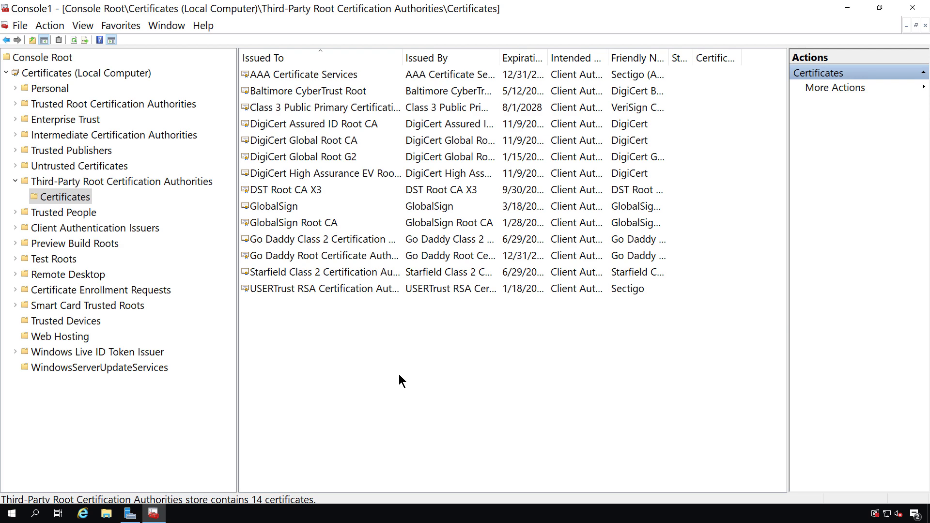
# - Start All Tasks > Import on that Certificates folder, then cancel the Certificate Import Wizard
pyautogui.rightClick(71, 199)
pyautogui.moveTo(106, 214)
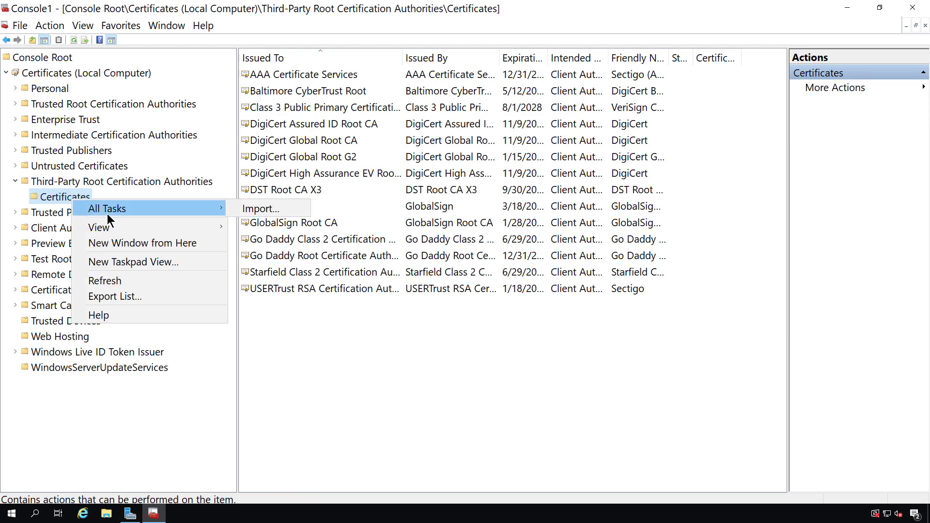
pyautogui.click(272, 214)
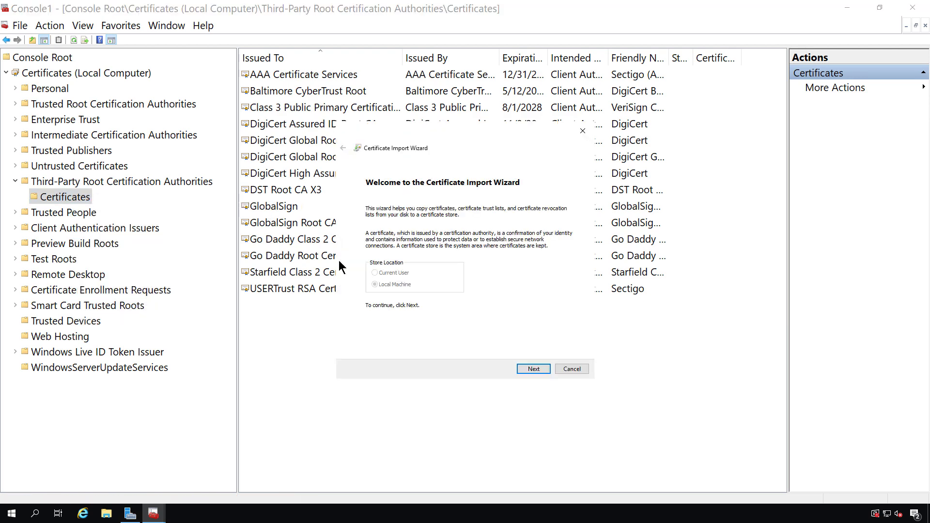
pyautogui.click(572, 369)
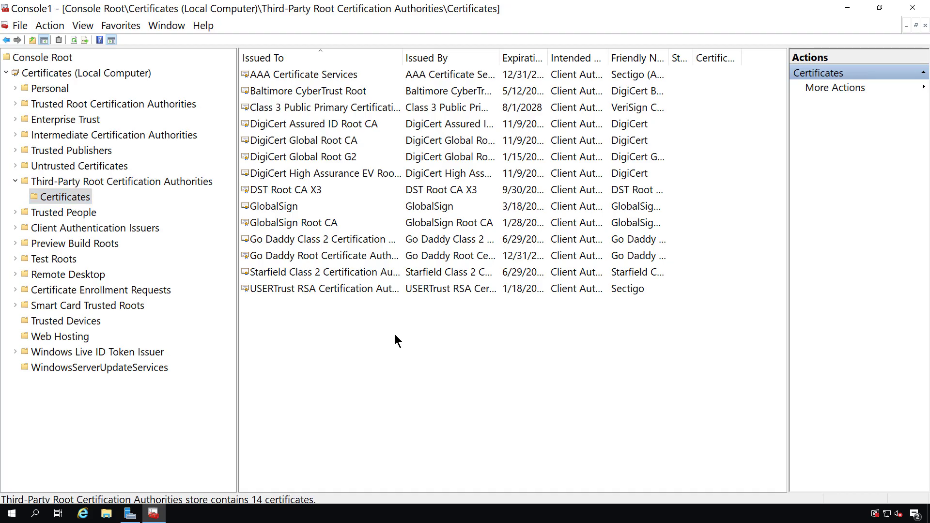
# - View the Untrusted Certificates trust list with Intended Purposes widened, then the empty Trusted Publishers store
pyautogui.doubleClick(70, 168)
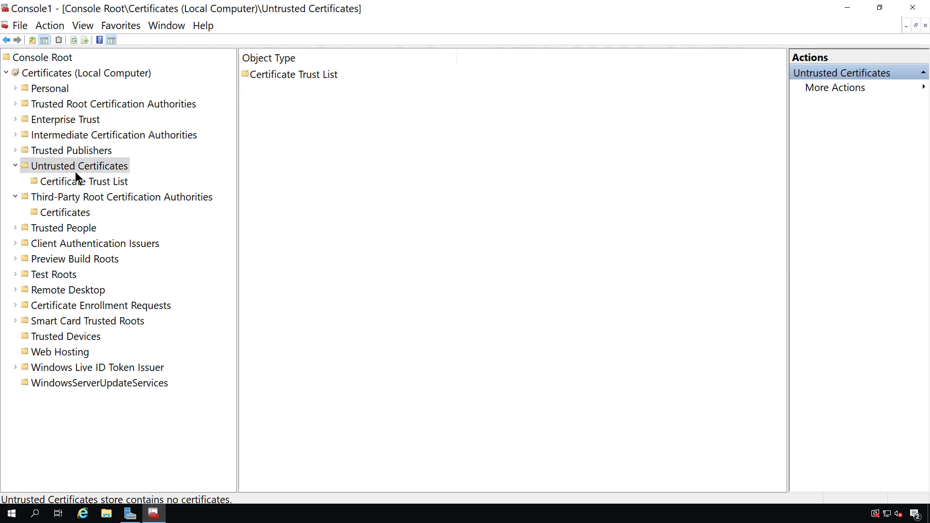
pyautogui.click(79, 182)
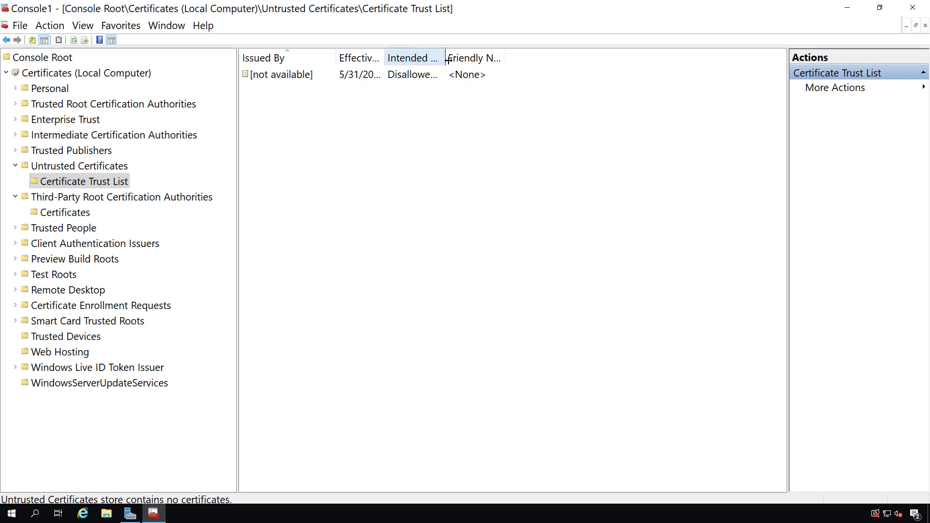
pyautogui.moveTo(444, 61); pyautogui.dragTo(505, 61)
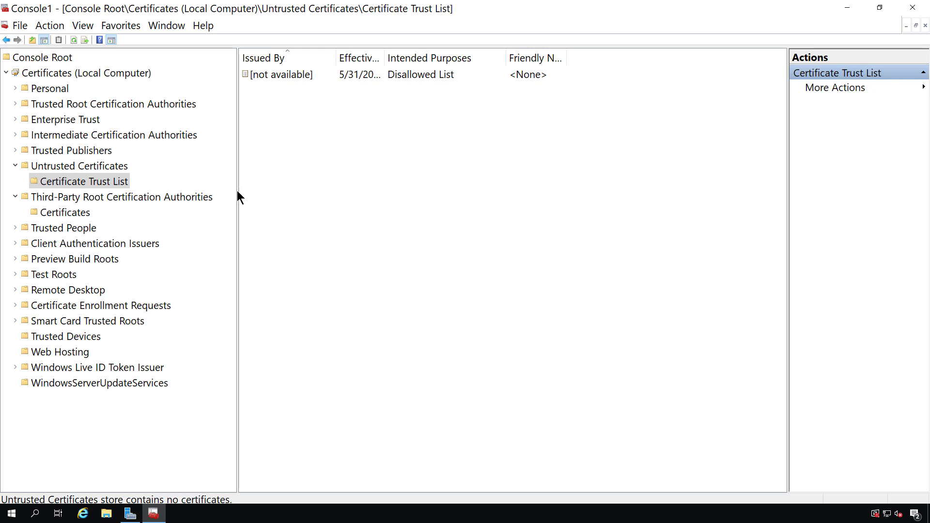
pyautogui.click(80, 150)
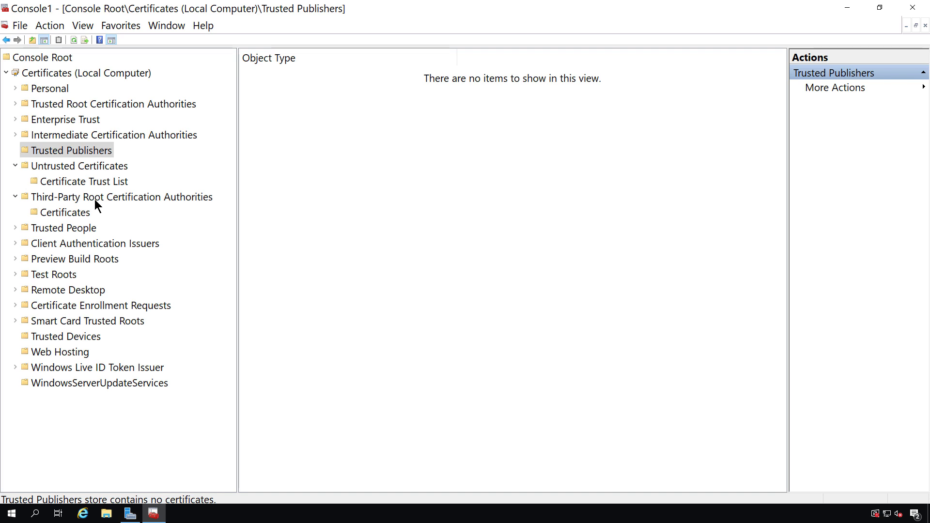
# - List the 4 Intermediate Certification Authorities certificates and view that folder's All Tasks menu
pyautogui.doubleClick(91, 133)
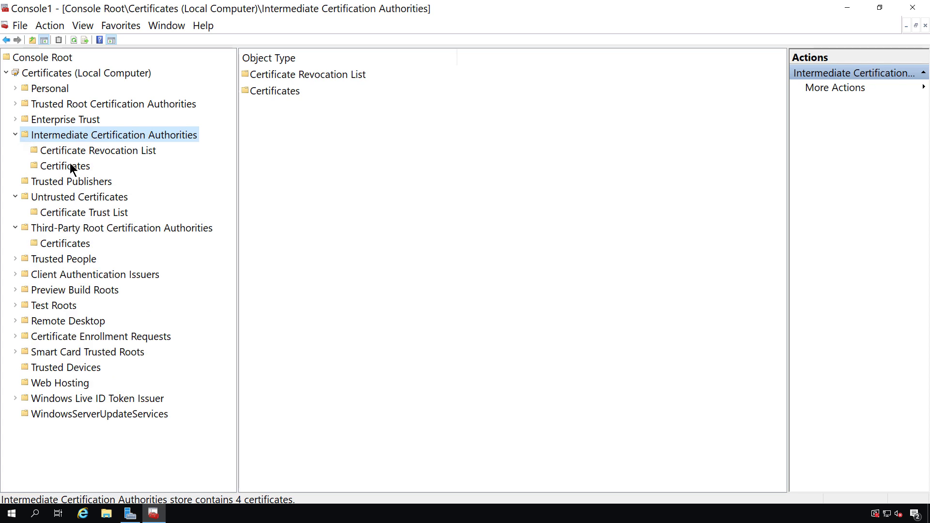
pyautogui.click(74, 165)
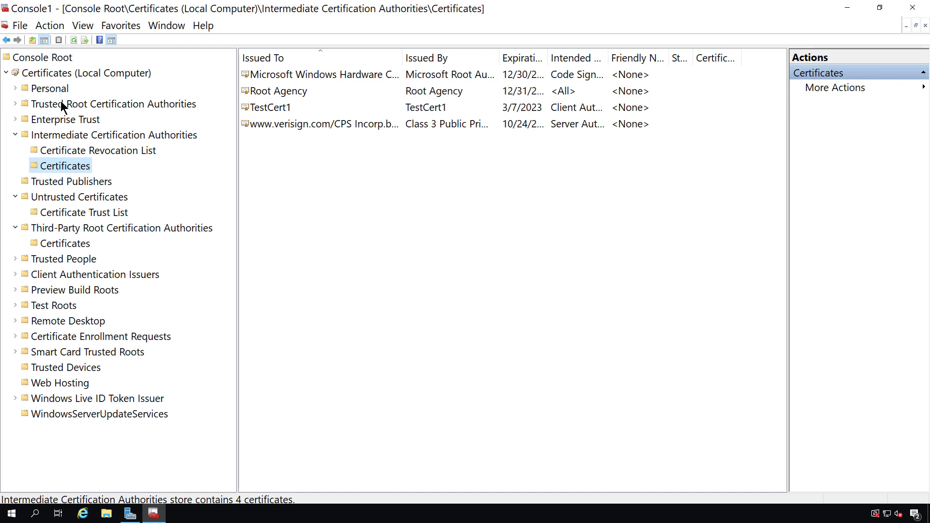
pyautogui.rightClick(62, 167)
pyautogui.moveTo(92, 177)
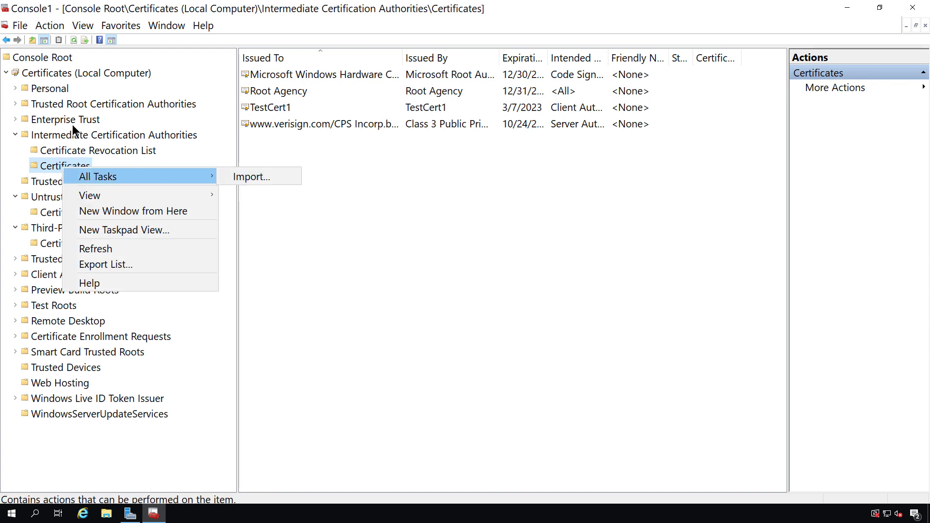
# - Show Personal > Certificates, widen Intended Purposes, and select the TestCert1 certificate
pyautogui.click(59, 89)
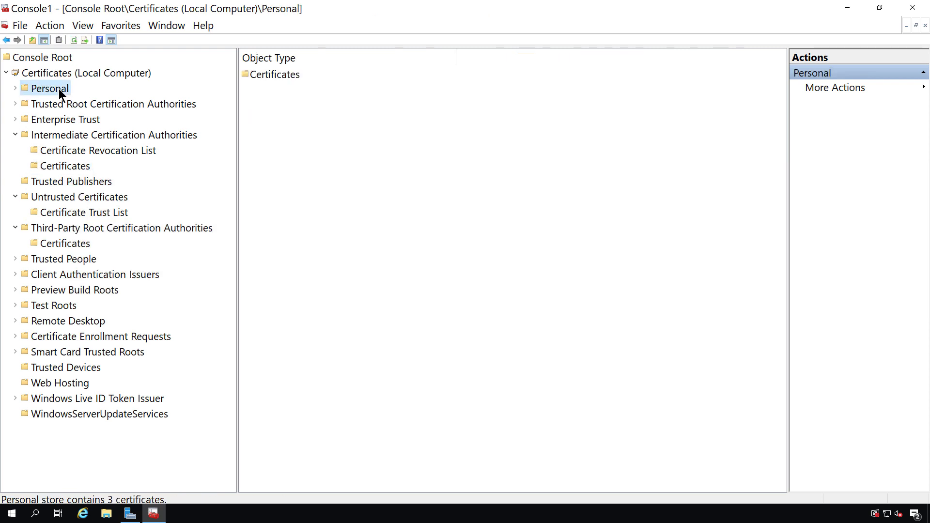
pyautogui.click(63, 104)
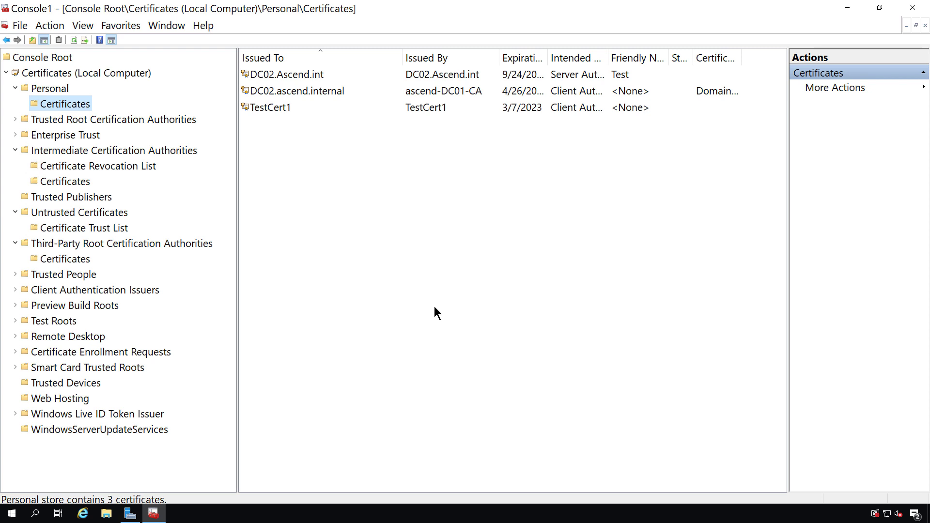
pyautogui.click(309, 77)
pyautogui.click(310, 89)
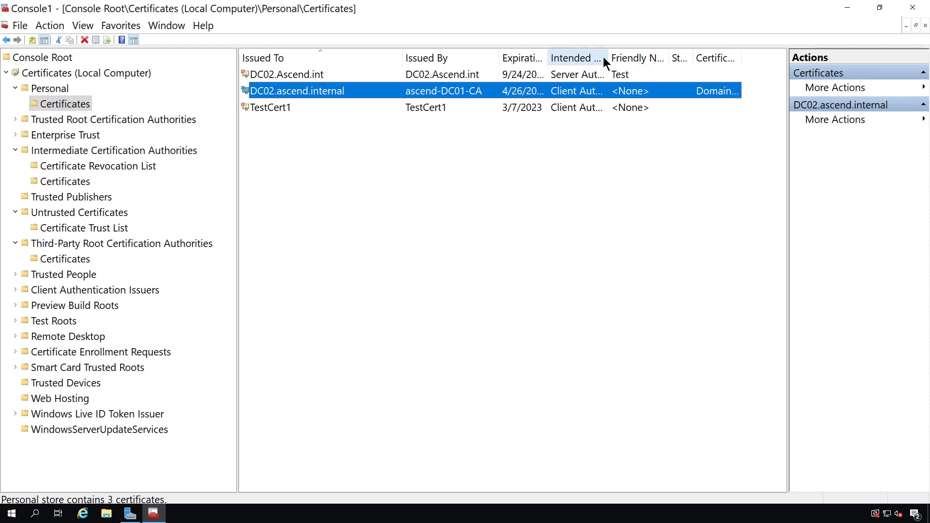
pyautogui.moveTo(609, 57); pyautogui.dragTo(664, 93)
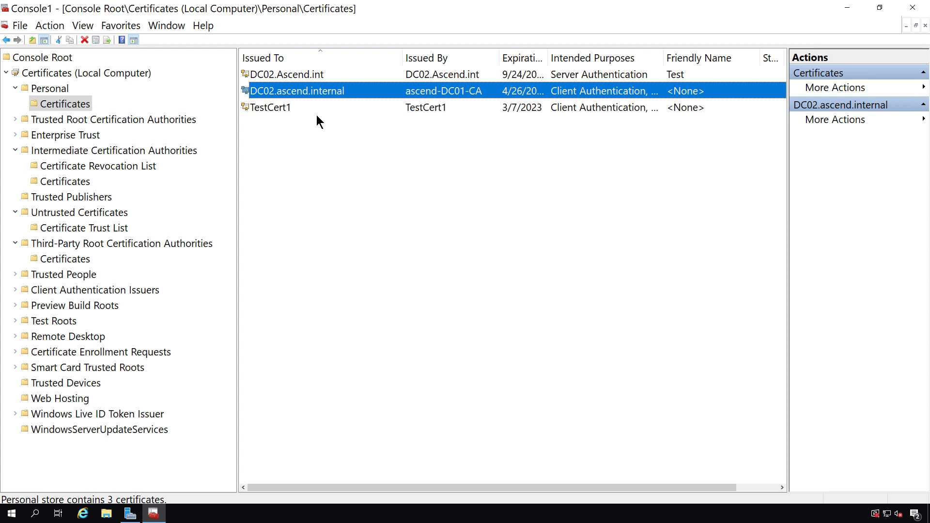
pyautogui.click(289, 112)
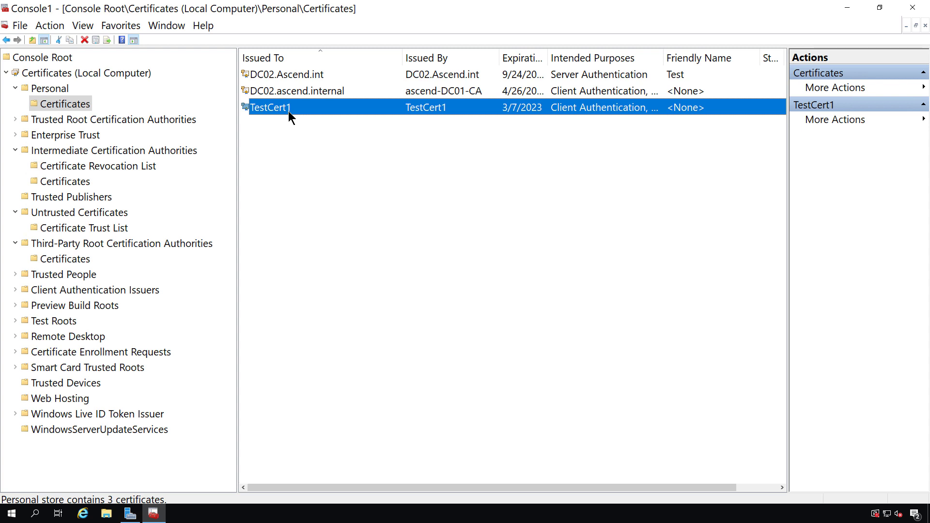
# - Start Request New Certificate on Personal > Certificates and advance to the enrollment policy page
pyautogui.rightClick(65, 100)
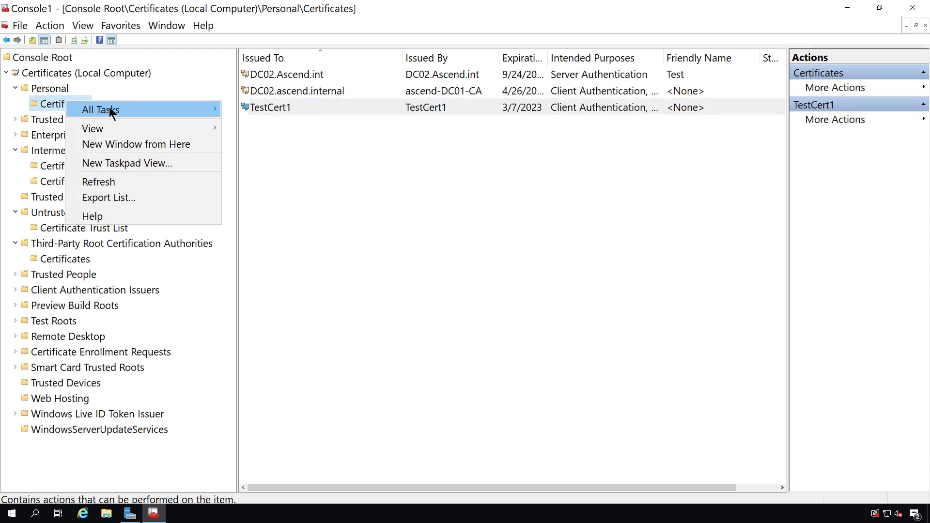
pyautogui.moveTo(114, 112)
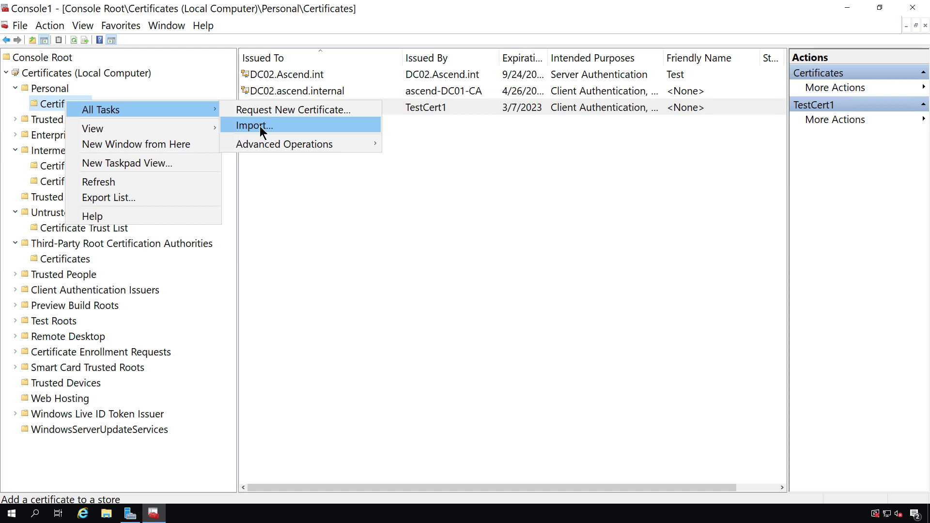
pyautogui.click(284, 112)
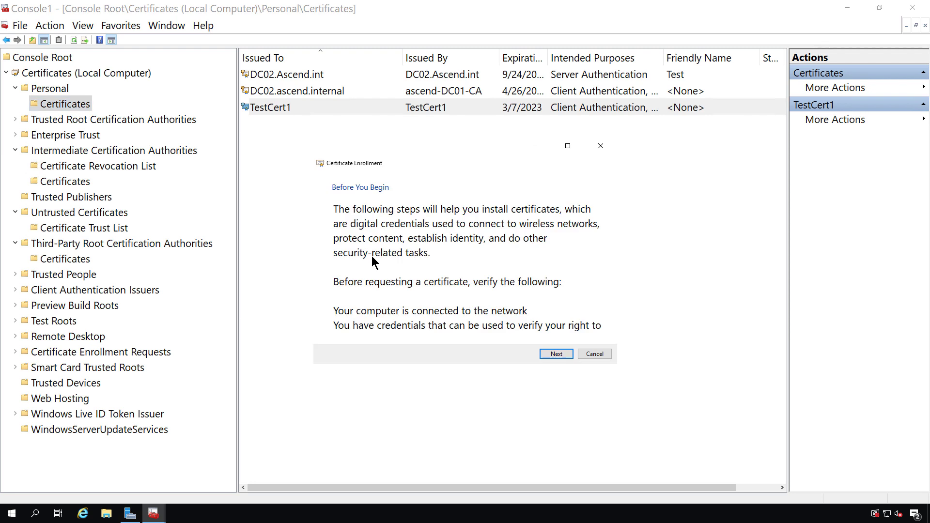
pyautogui.click(553, 355)
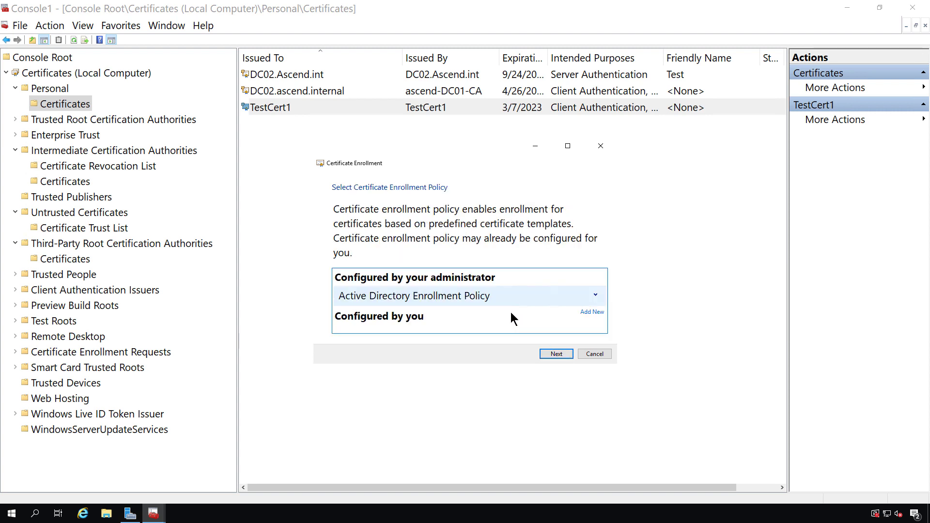
# - Expand the Active Directory Enrollment Policy details and choose Add New policy server
pyautogui.click(596, 296)
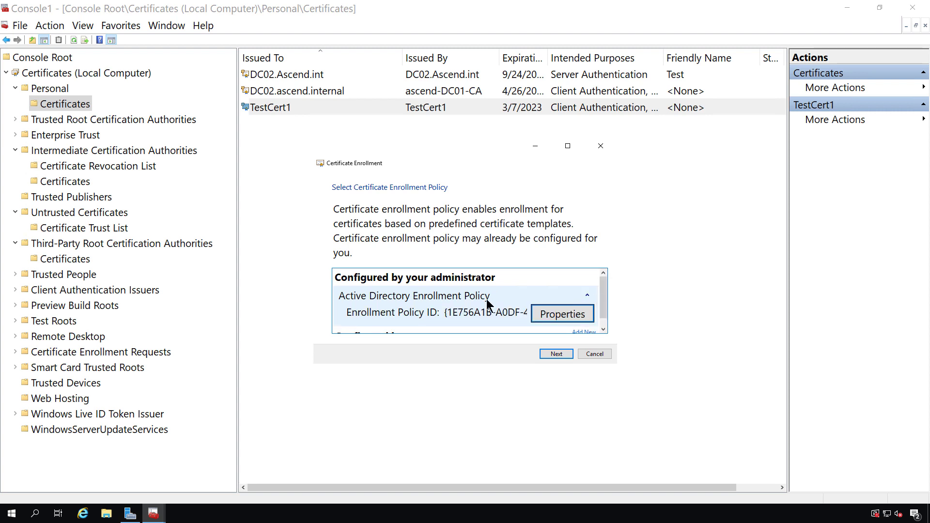
pyautogui.scroll(-1, 487, 299)
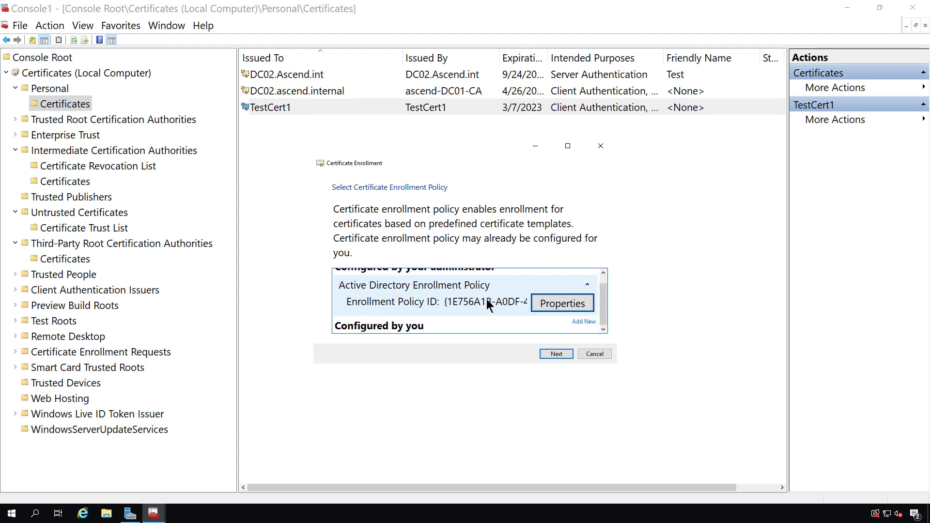
pyautogui.click(584, 322)
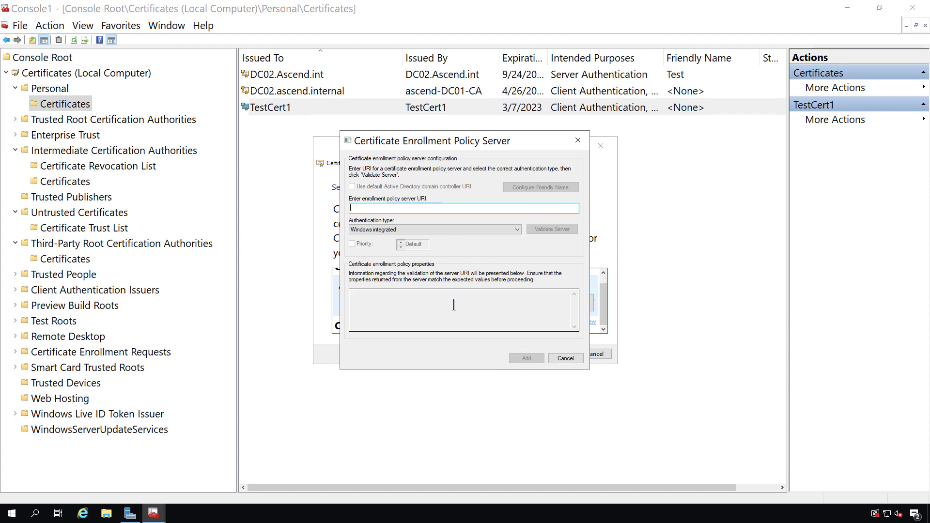
# - Keep Windows integrated authentication and close the policy server dialog without adding a server
pyautogui.click(477, 230)
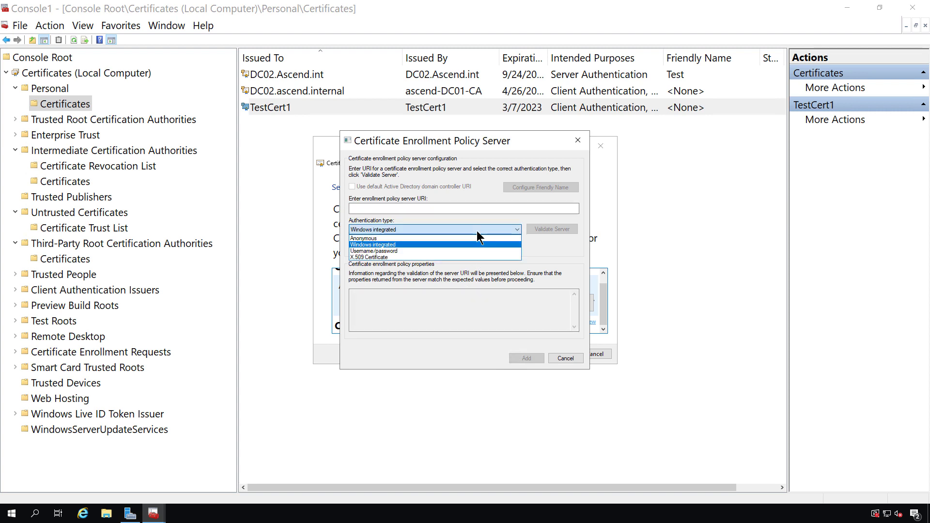
pyautogui.click(478, 231)
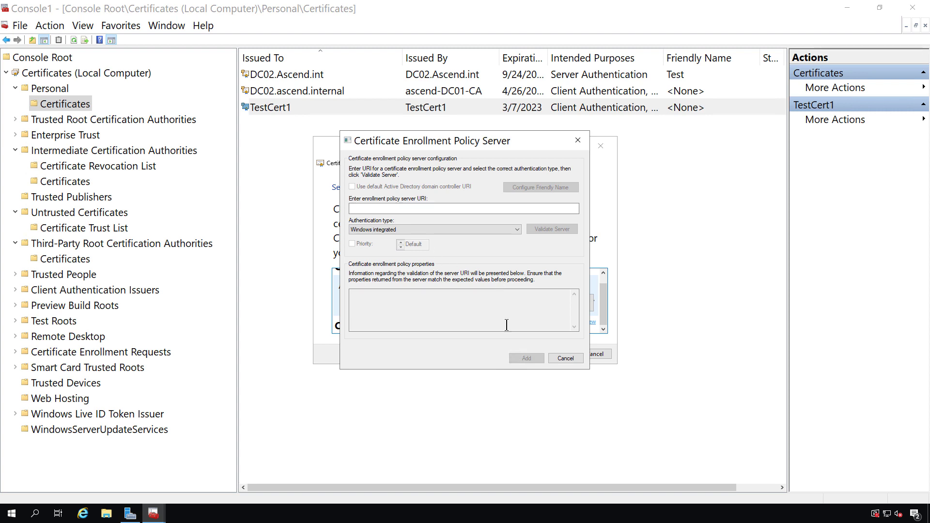
pyautogui.click(565, 358)
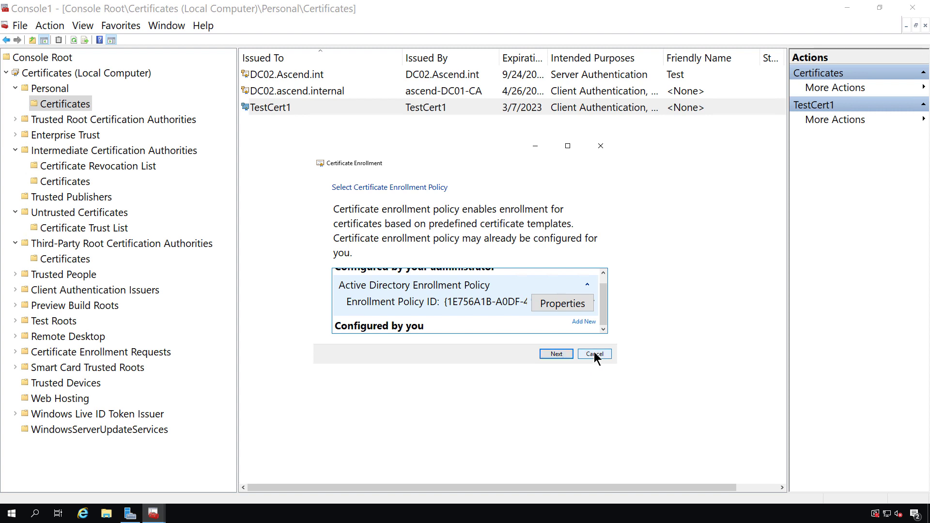
# - Cancel the enrollment request and open TestCert1's All Tasks menu in the Personal store
pyautogui.click(594, 351)
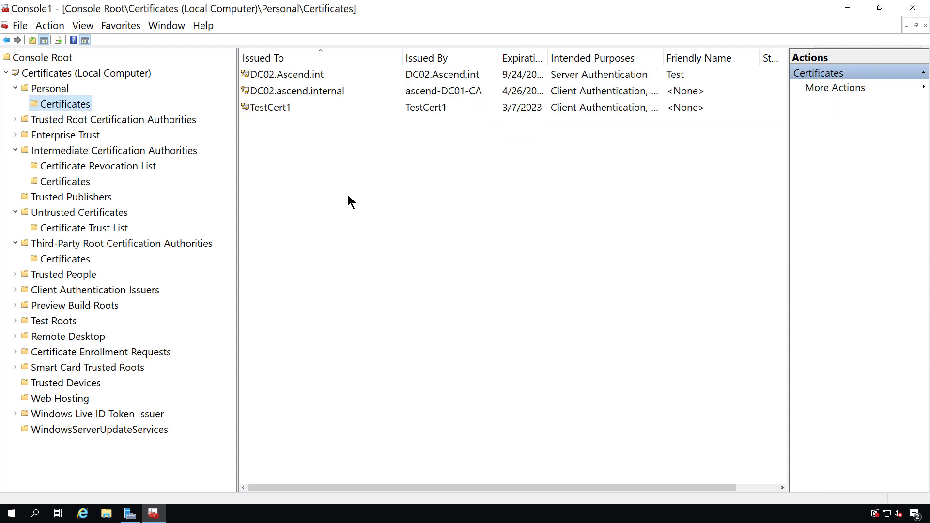
pyautogui.click(289, 108)
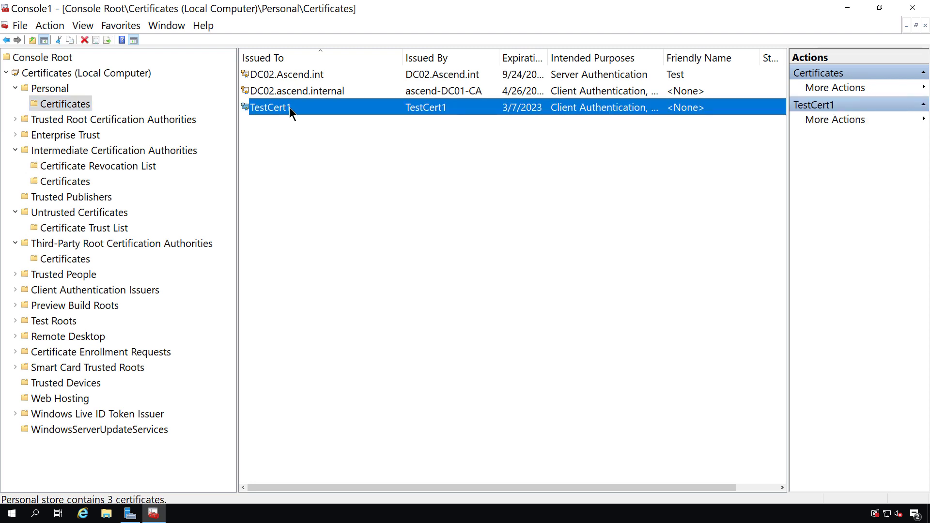
pyautogui.rightClick(289, 107)
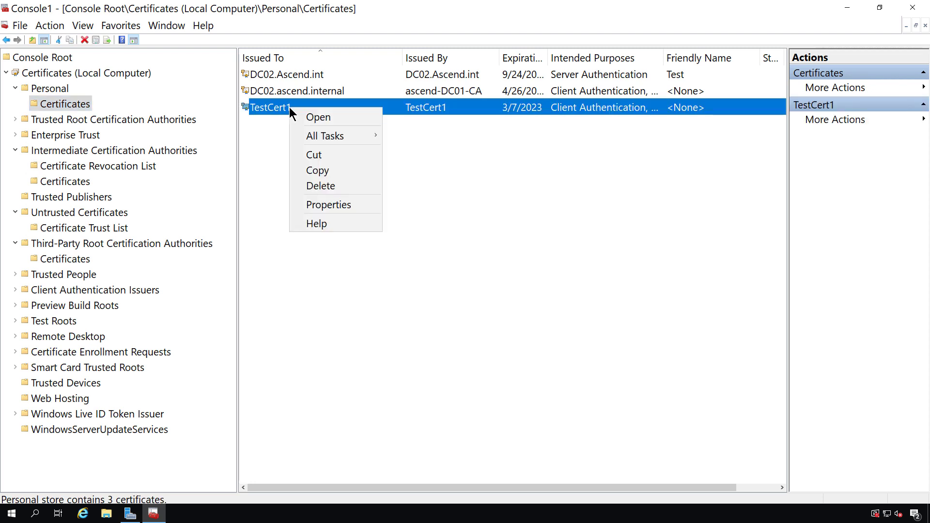
pyautogui.moveTo(333, 137)
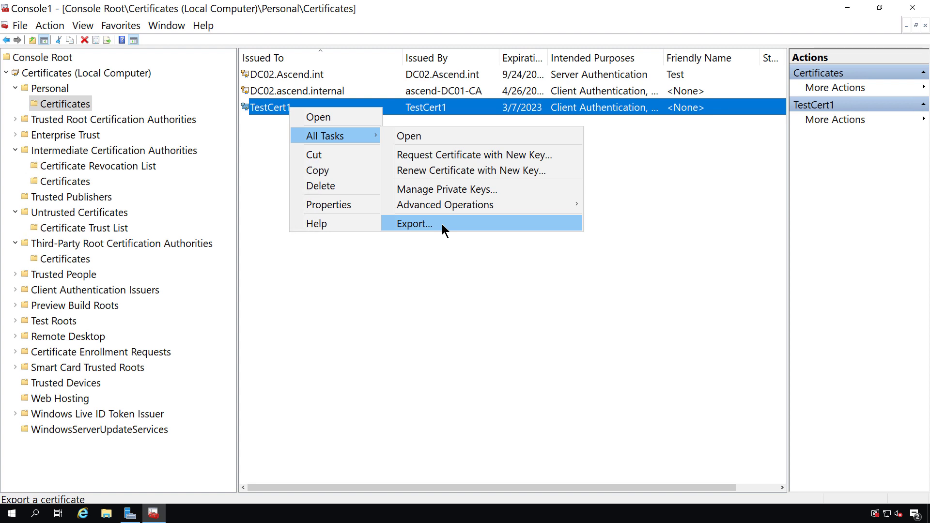
# - Start the Certificate Export Wizard for TestCert1 and choose 'Yes, export the private key'
pyautogui.click(441, 224)
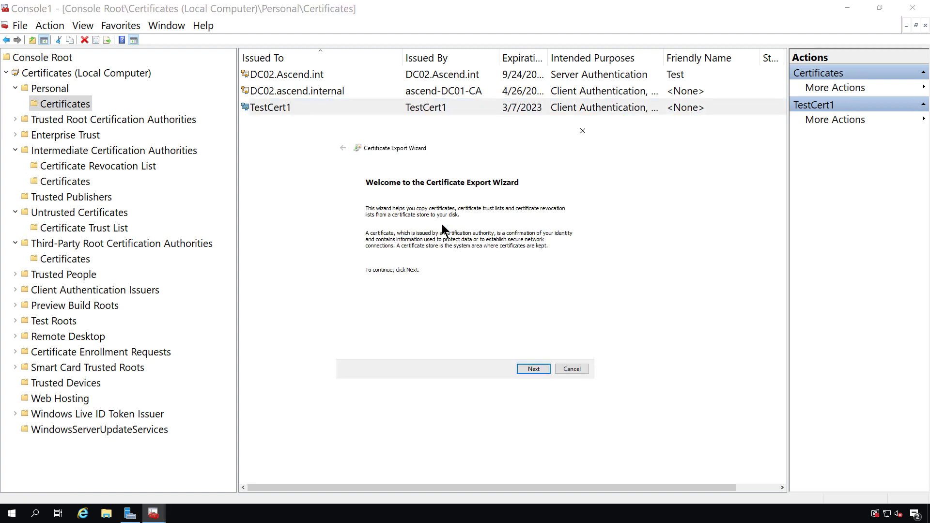
pyautogui.click(529, 368)
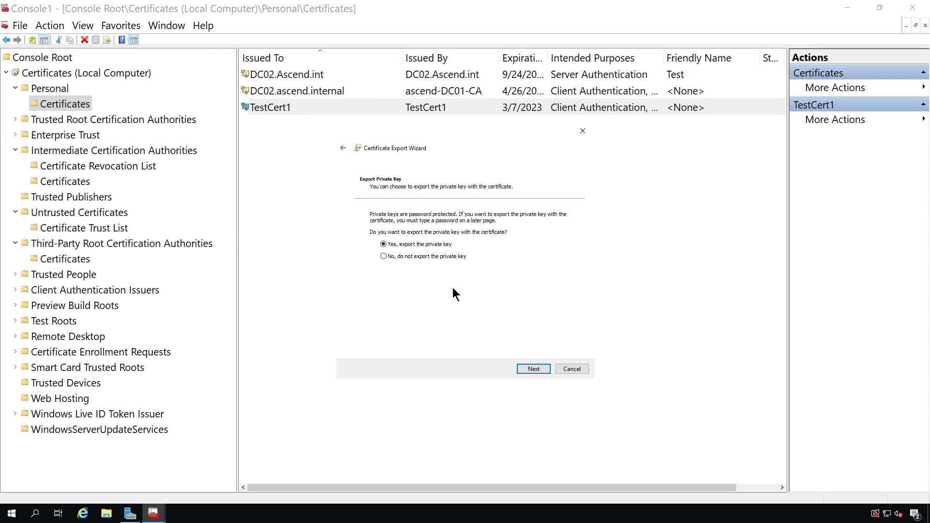
pyautogui.click(449, 260)
pyautogui.click(444, 245)
pyautogui.click(528, 368)
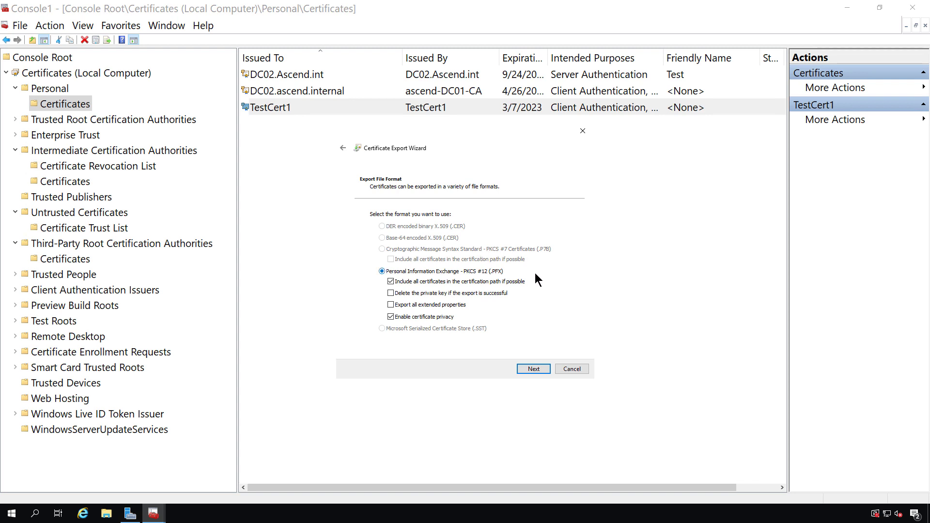
# - Accept the PKCS #12 format and enable password protection, leaving Group or user names unchecked
pyautogui.click(539, 371)
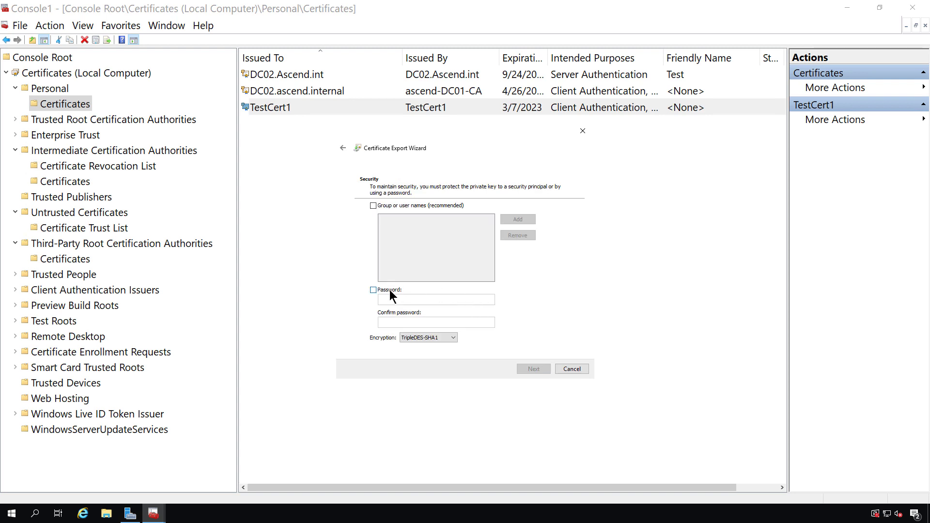
pyautogui.click(389, 289)
pyautogui.click(396, 299)
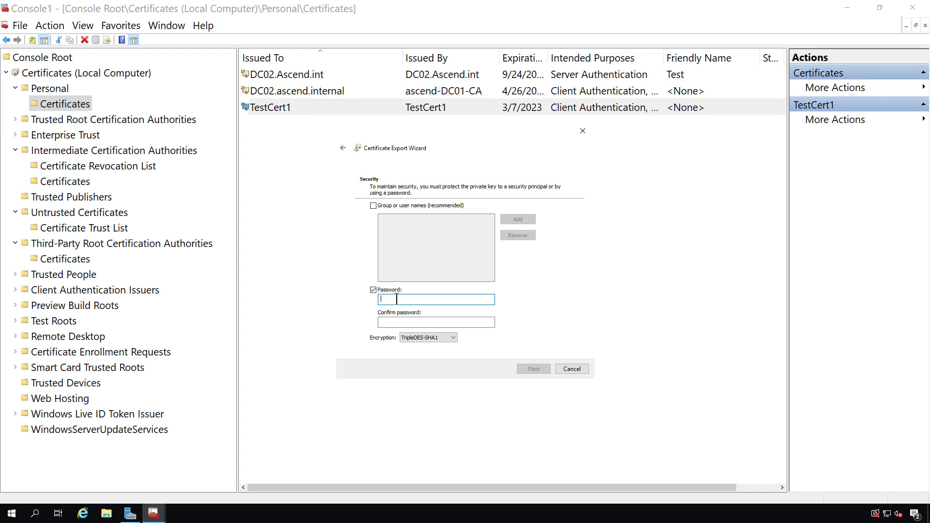
pyautogui.click(373, 206)
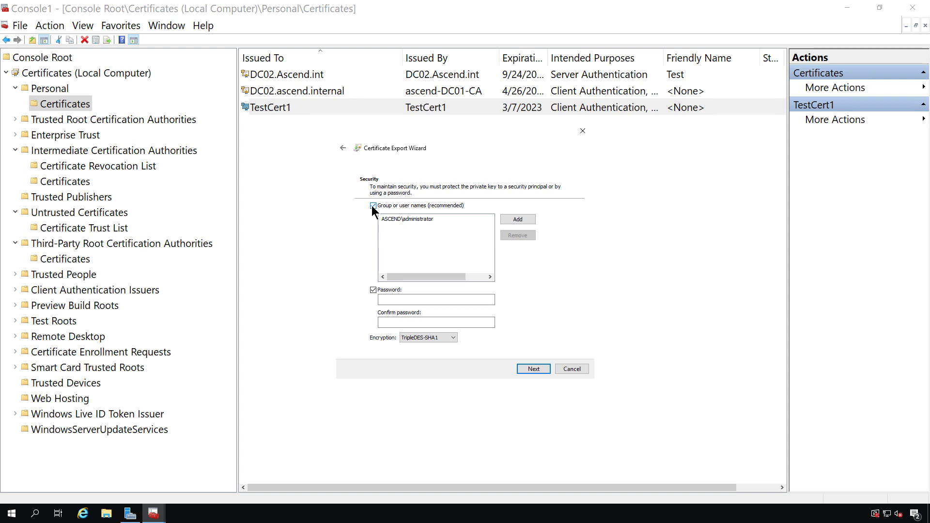
pyautogui.click(373, 206)
# - Enter and confirm the export password, then proceed to File to Export
pyautogui.click(407, 299)
pyautogui.write('********')
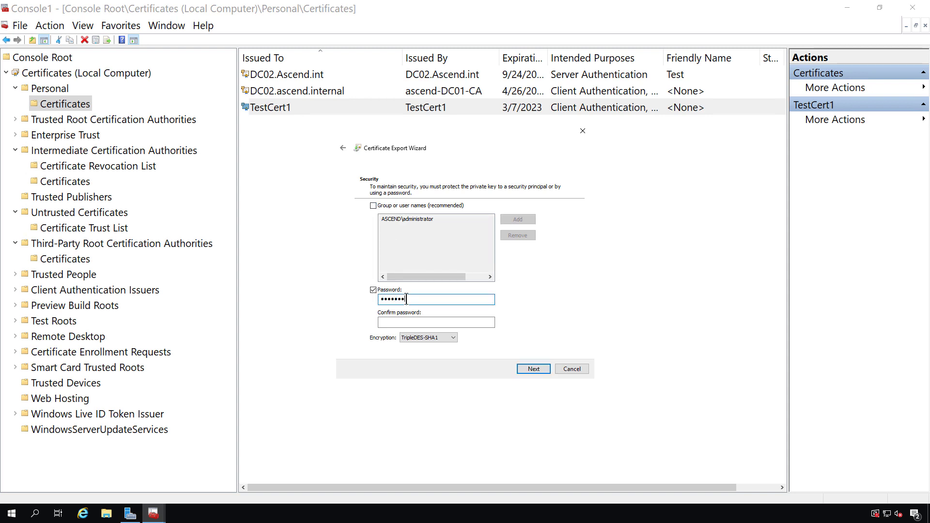
pyautogui.press('Tab')
pyautogui.write('********')
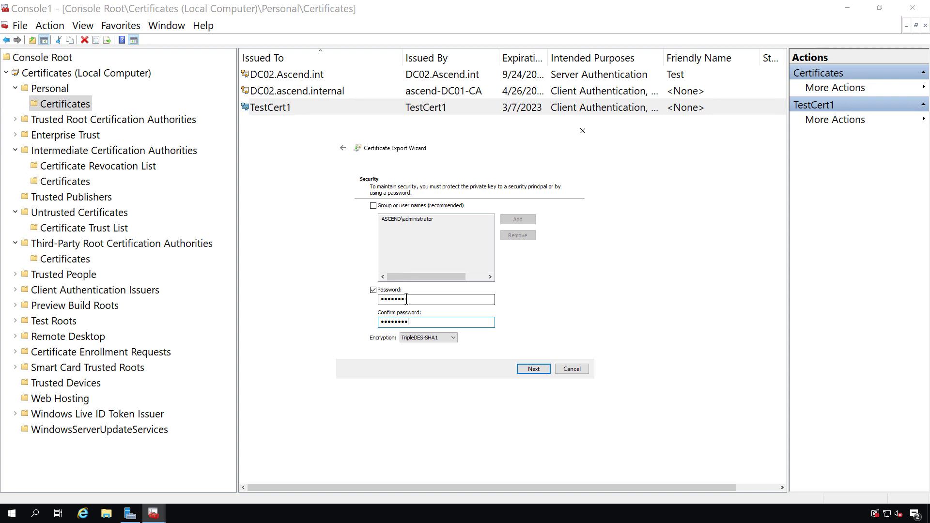
pyautogui.press('Return')
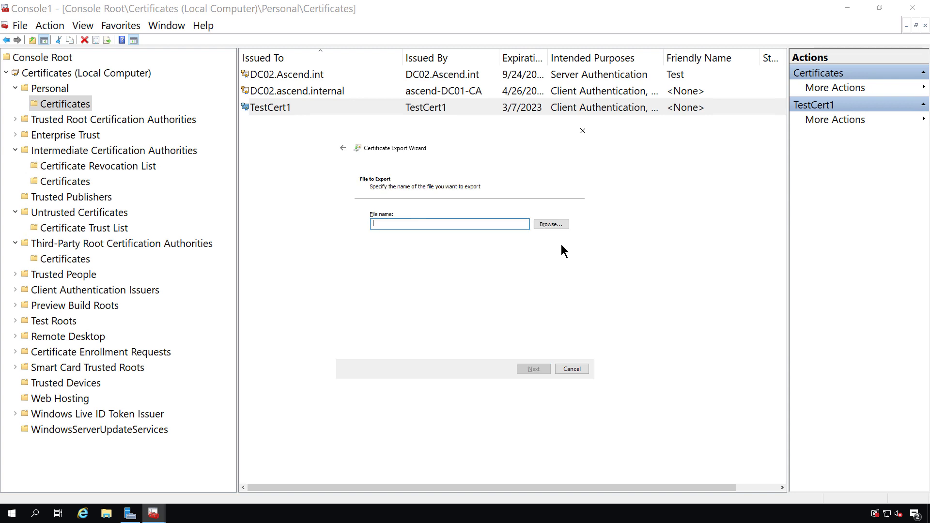
# - Save the export as Testcert1 on the Desktop, finish the wizard, and acknowledge the success message
pyautogui.click(551, 224)
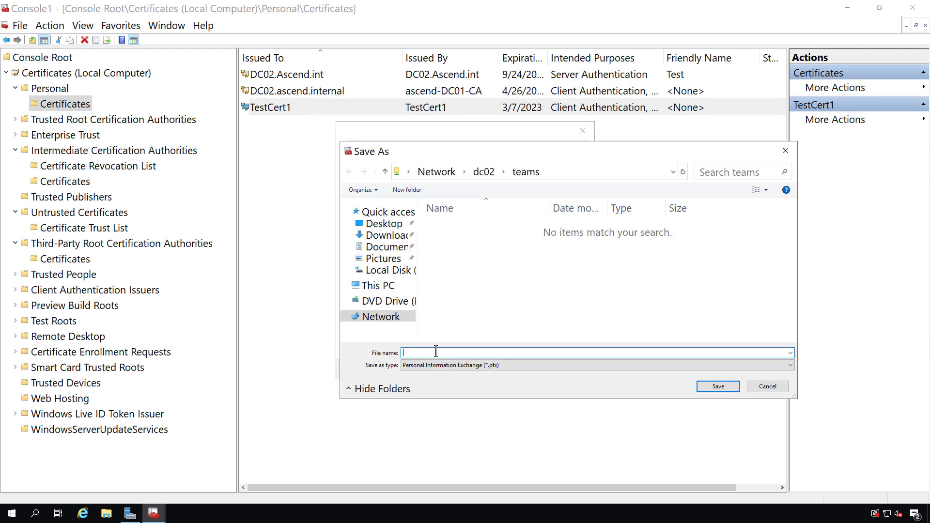
pyautogui.write('Testcert1')
pyautogui.click(388, 227)
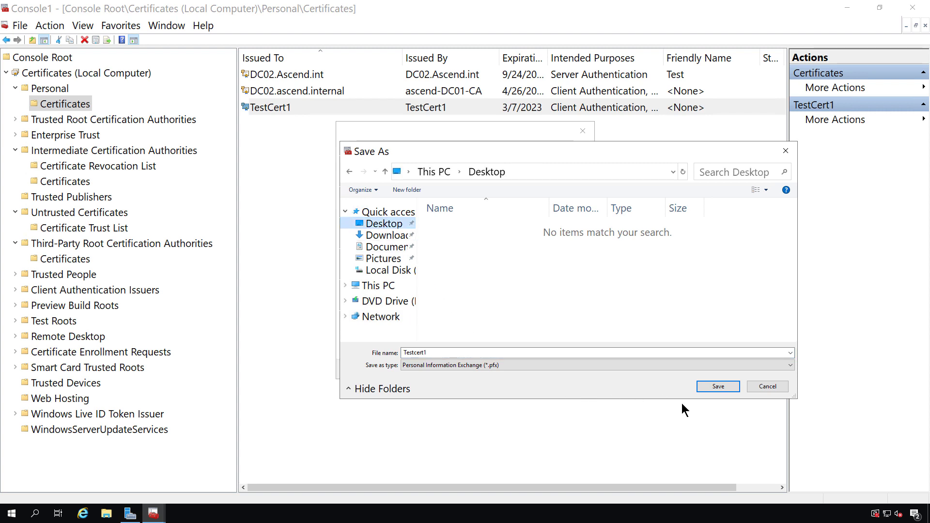
pyautogui.click(713, 387)
pyautogui.click(529, 368)
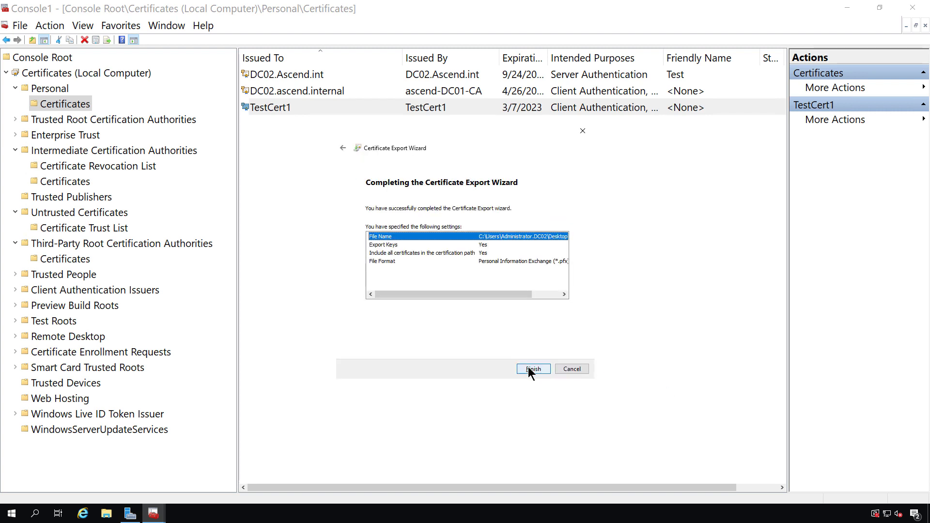
pyautogui.click(529, 369)
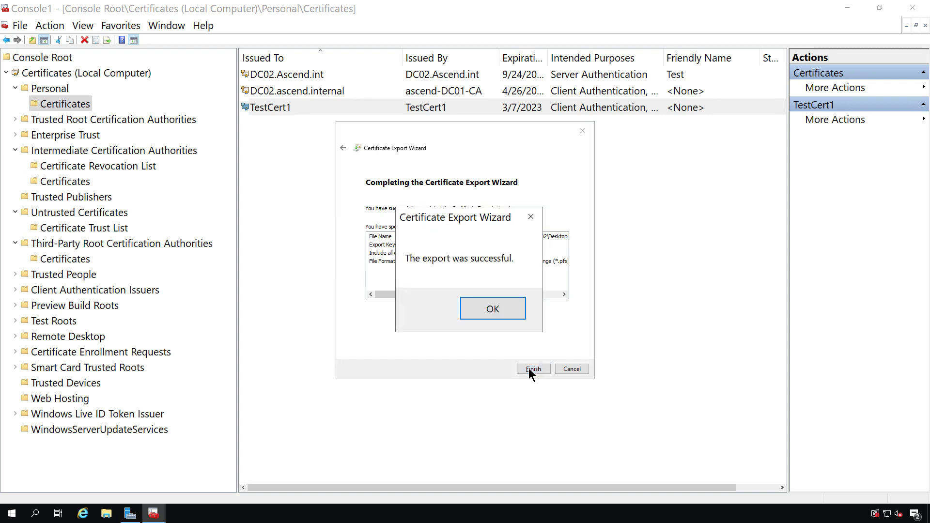
pyautogui.click(490, 312)
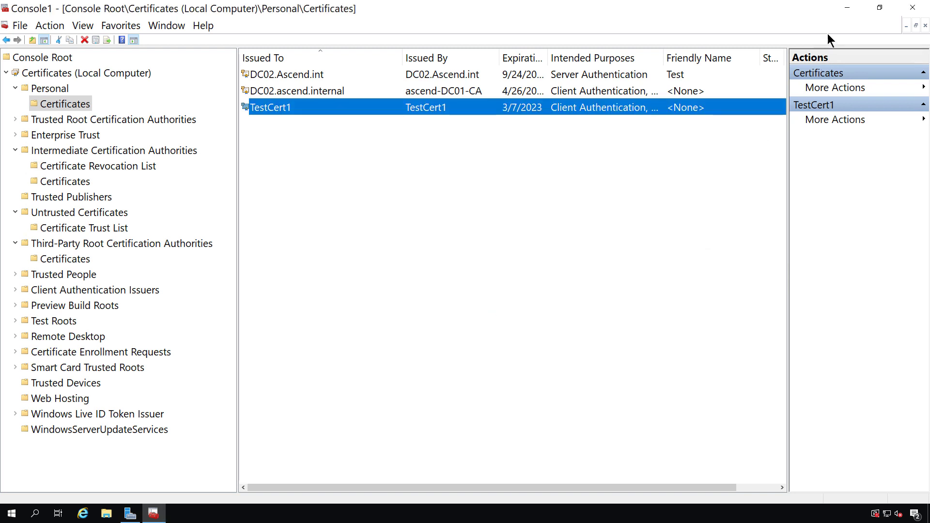
# - Minimize MMC and Server Manager, then drag the Testcert1 icon to the desktop's centre
pyautogui.click(847, 7)
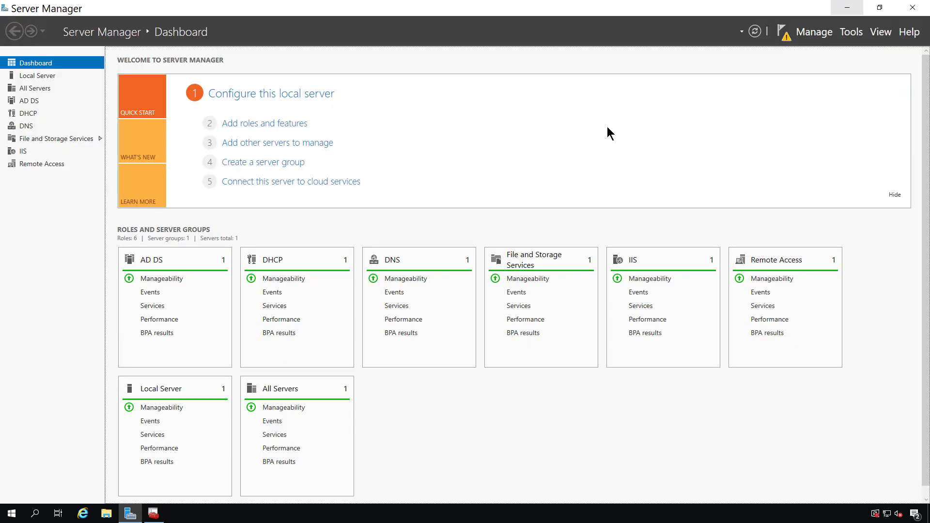
pyautogui.click(847, 7)
pyautogui.moveTo(17, 19); pyautogui.dragTo(429, 227)
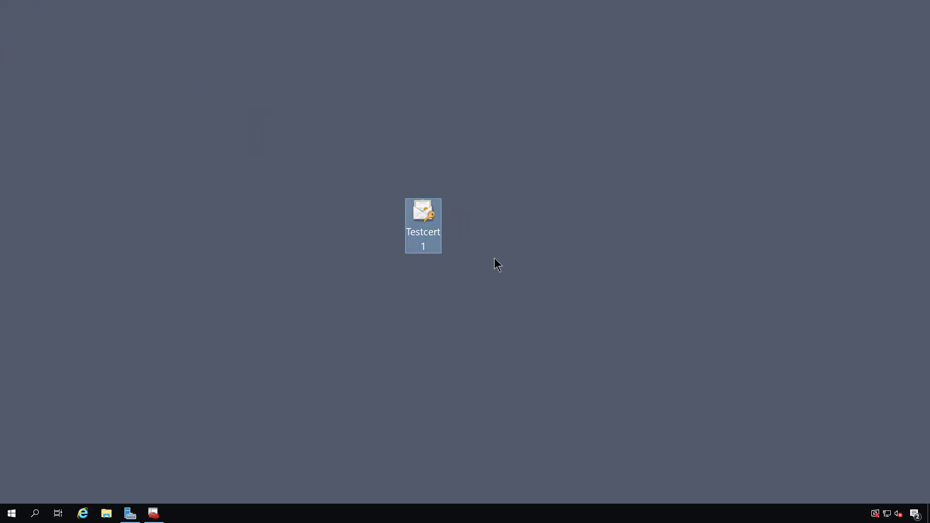